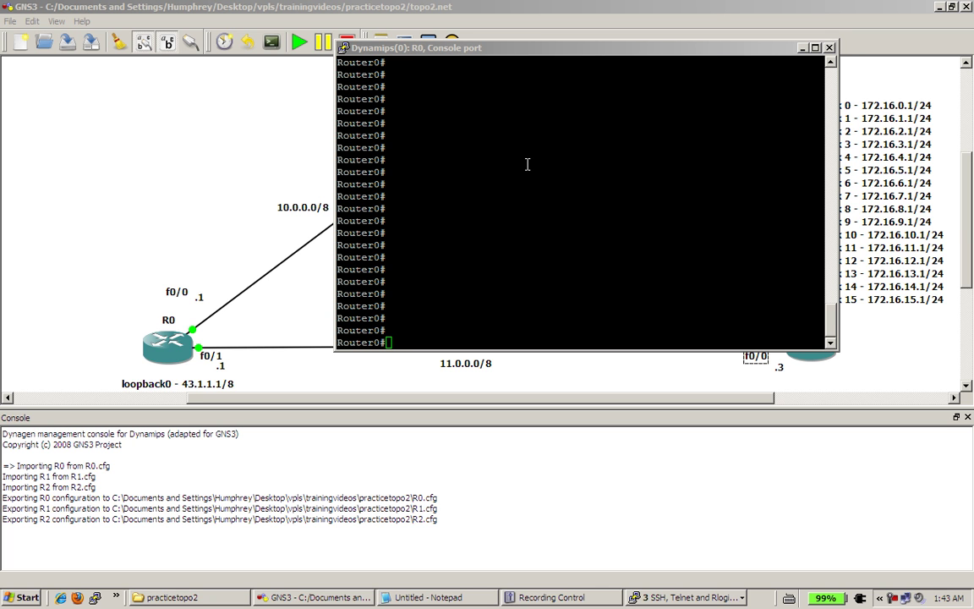
Step: Focus R0's console window at the Router0# prompt
left_click(527, 164)
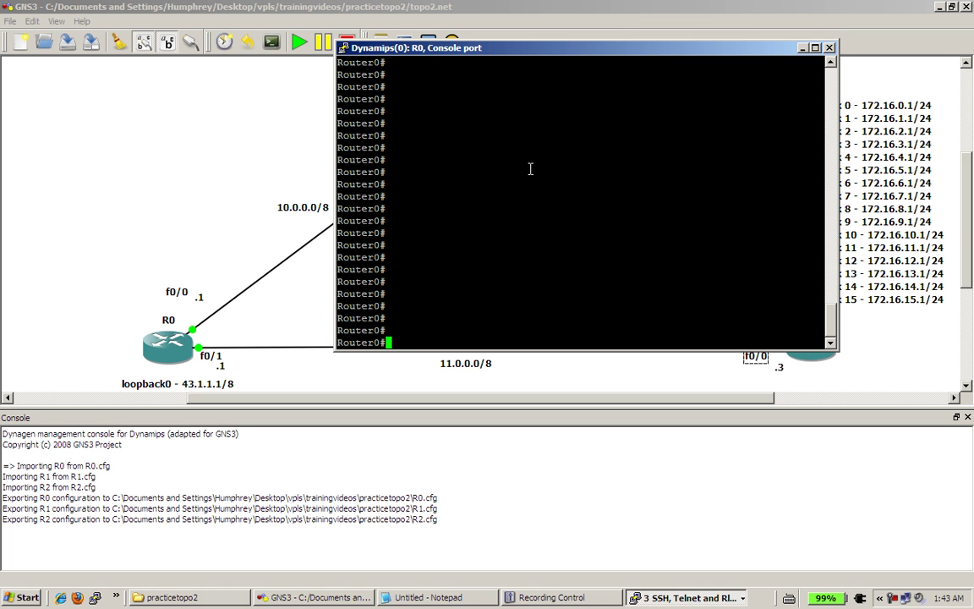
Step: Enter global configuration on R0 and start OSPF process 1
type("conf t")
key("Return")
type("router ospf 1")
key("Return")
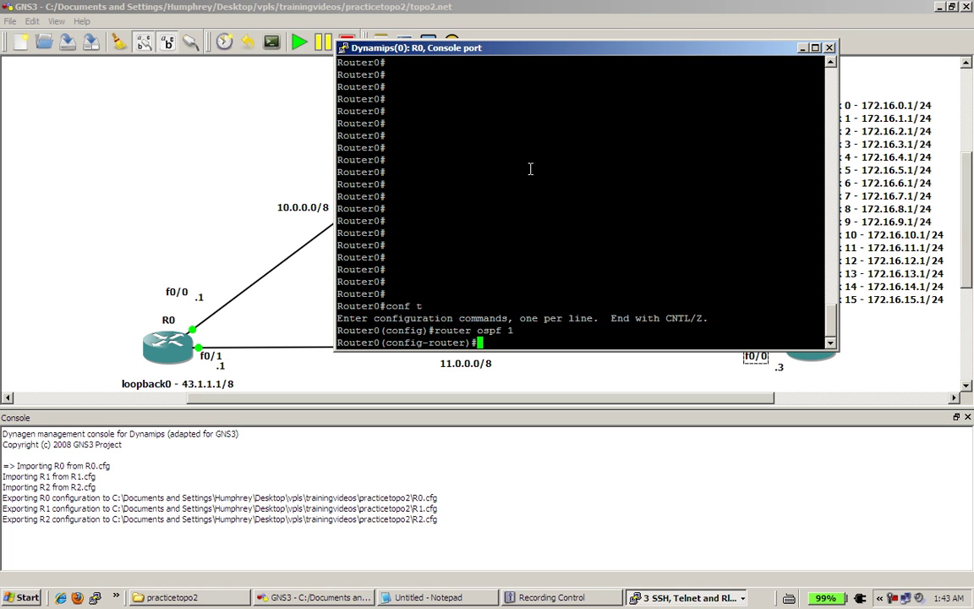
Step: Advertise 10.0.0.0, 11.0.0.0 and 43.0.0.0 with wildcard 0.255.255.255 in area 0, then exit
type("network 10.0.0.0")
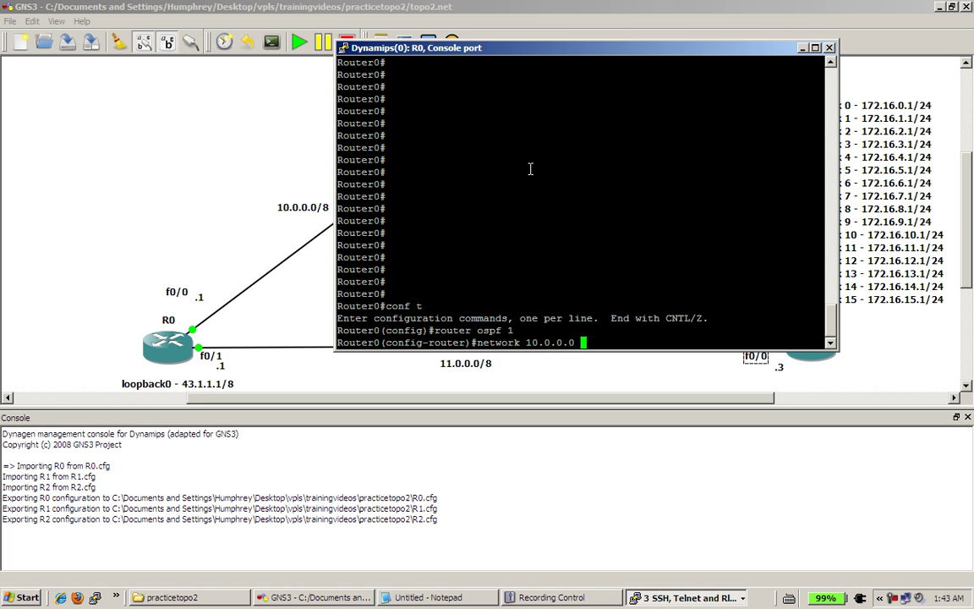
type(" 0.255.255.255 area 0")
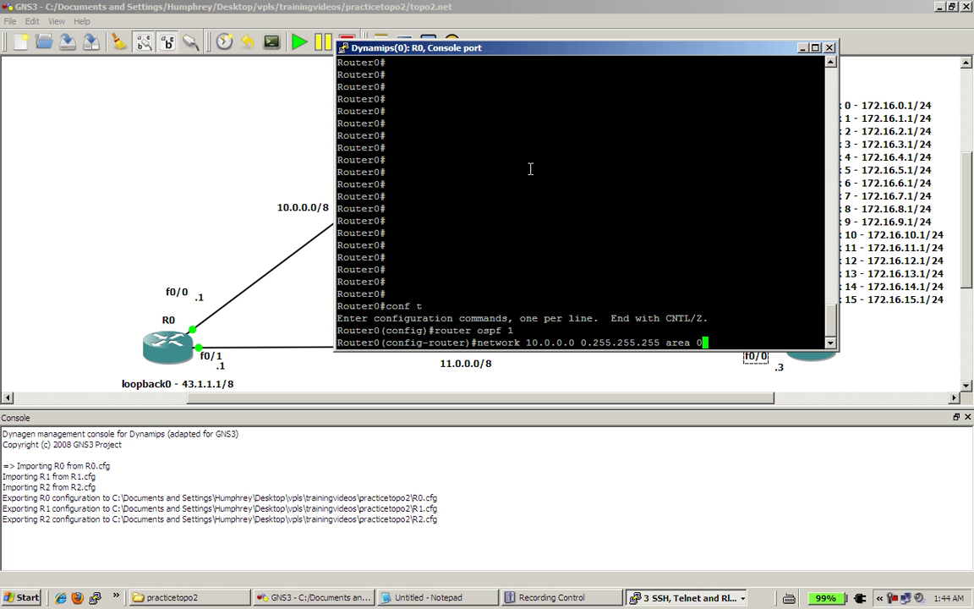
key("Return")
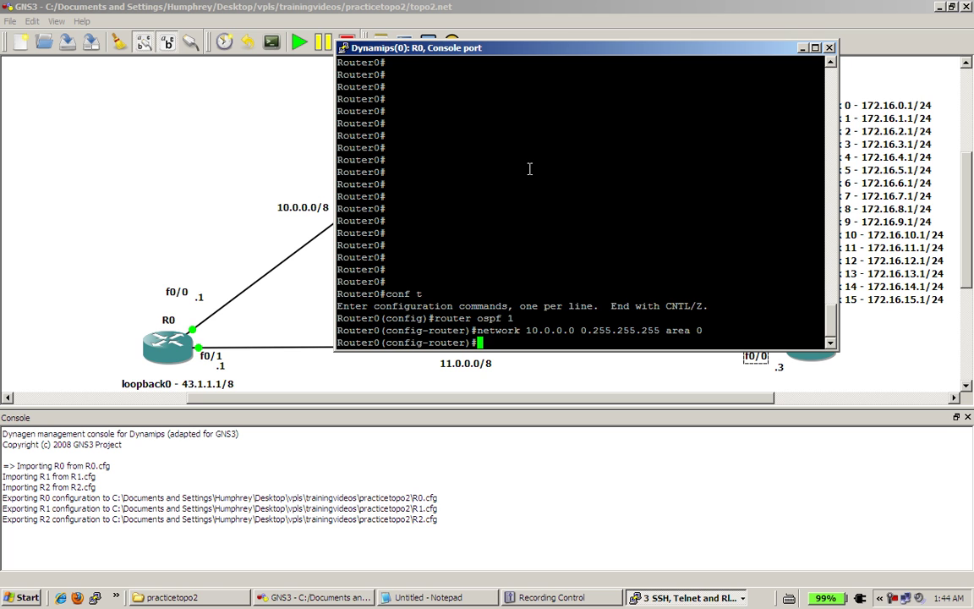
type("network 11.0.0.0 0.25")
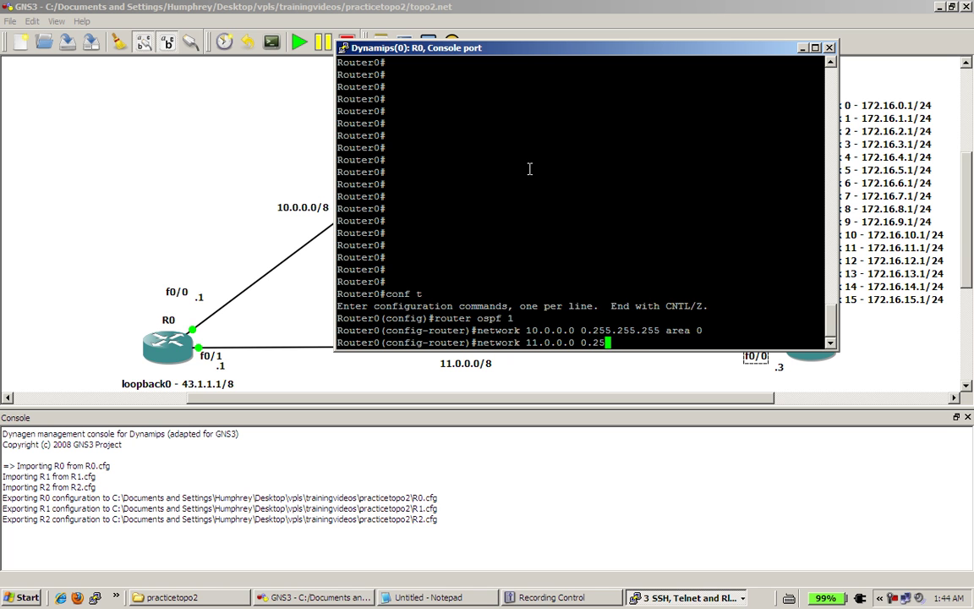
type("5.255.255 area 0")
key("Return")
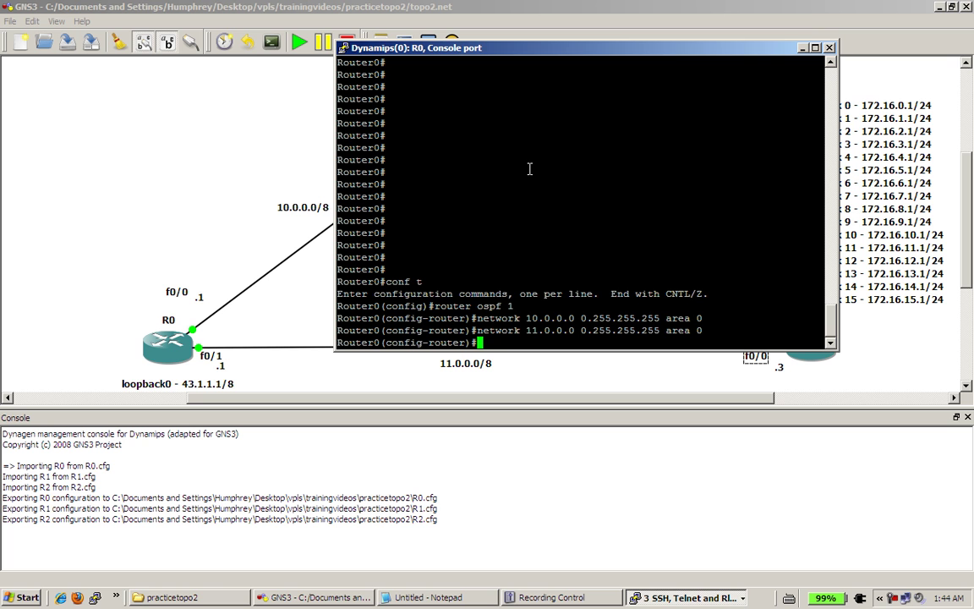
type("network 43.0.0.0 ")
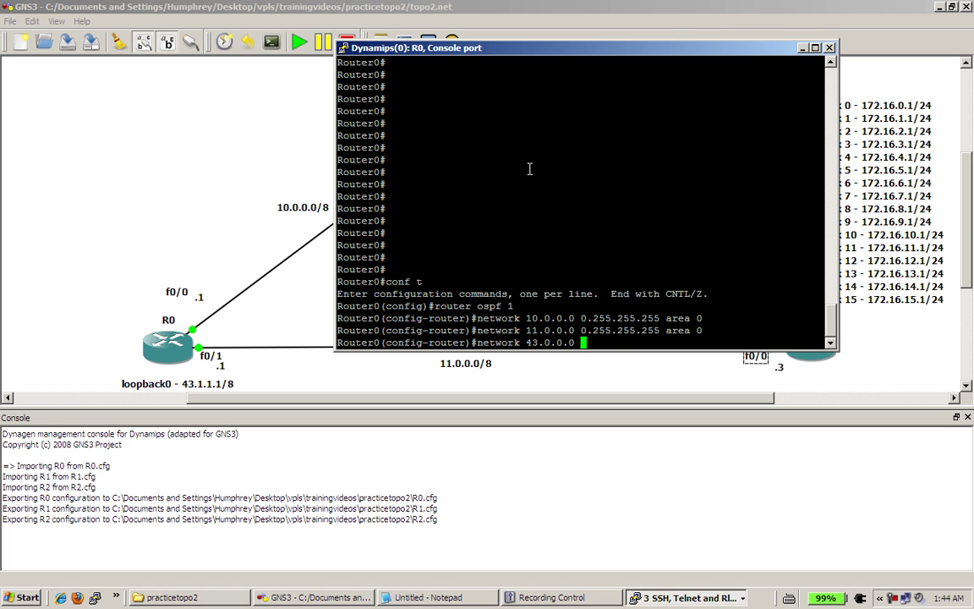
type("0.255.255.255 area 0")
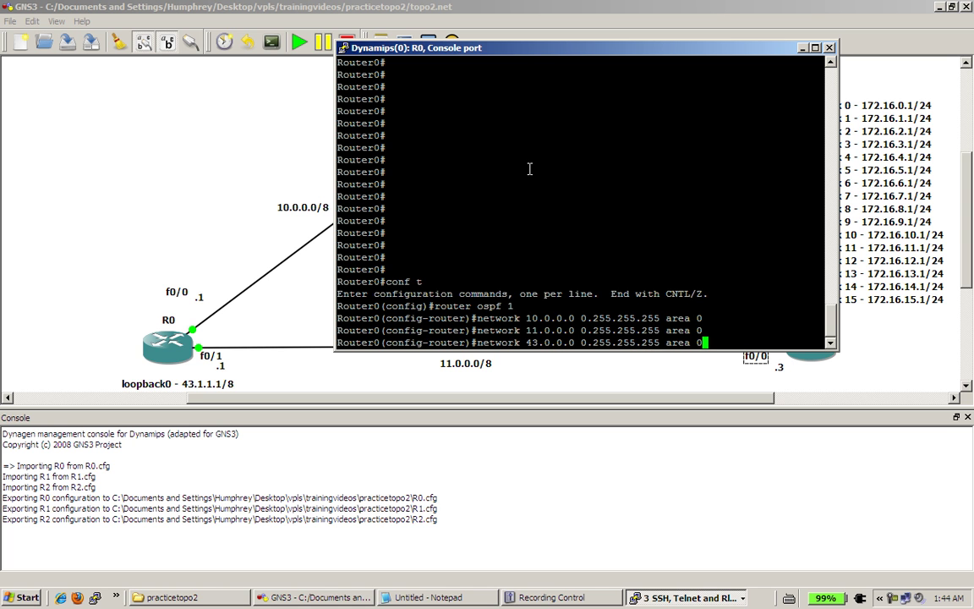
key("Return")
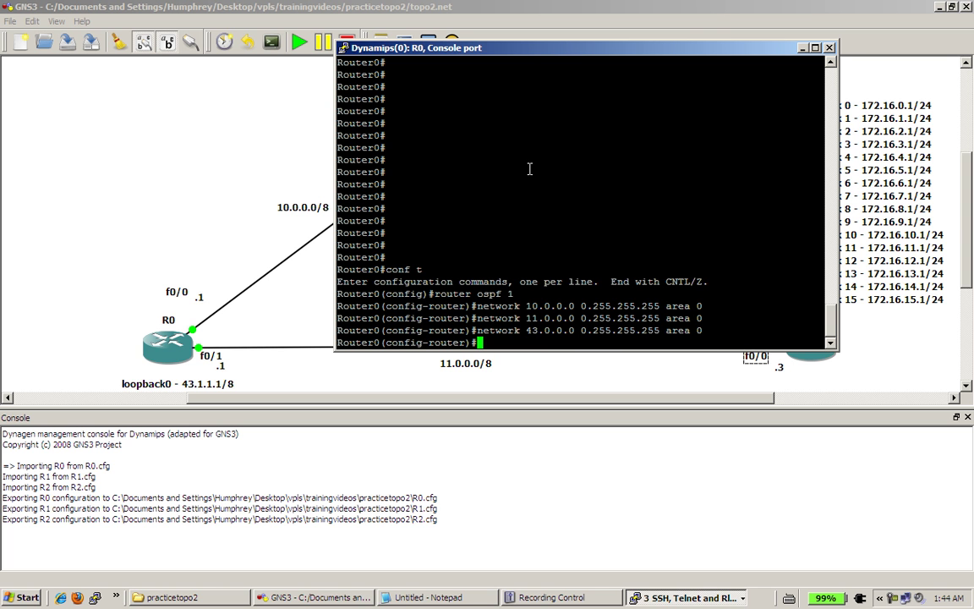
type("exit")
key("Return")
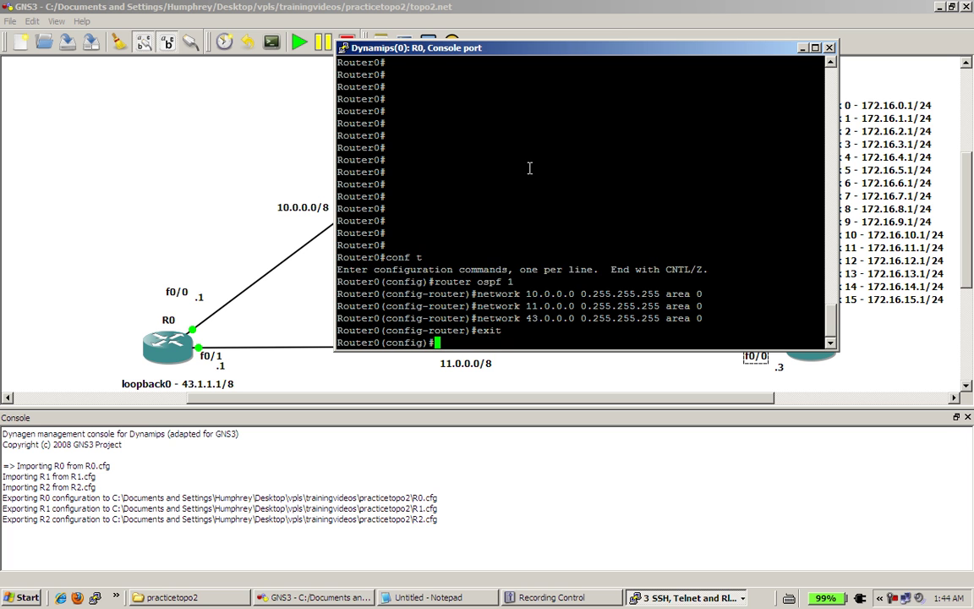
Step: Minimize R0's console and bring R1's console forward from the taskbar, repositioning it
left_click(801, 47)
left_click(706, 599)
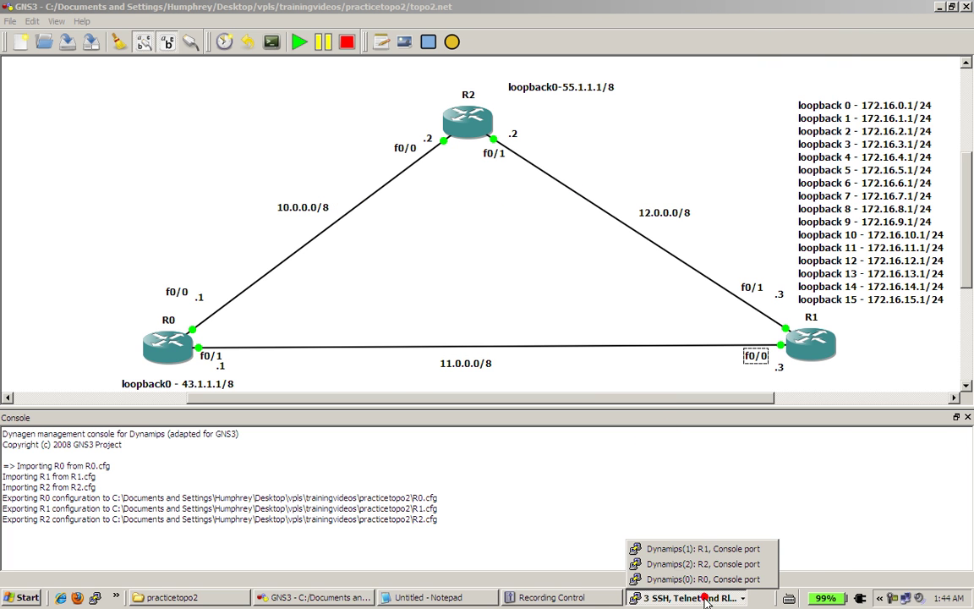
left_click(697, 529)
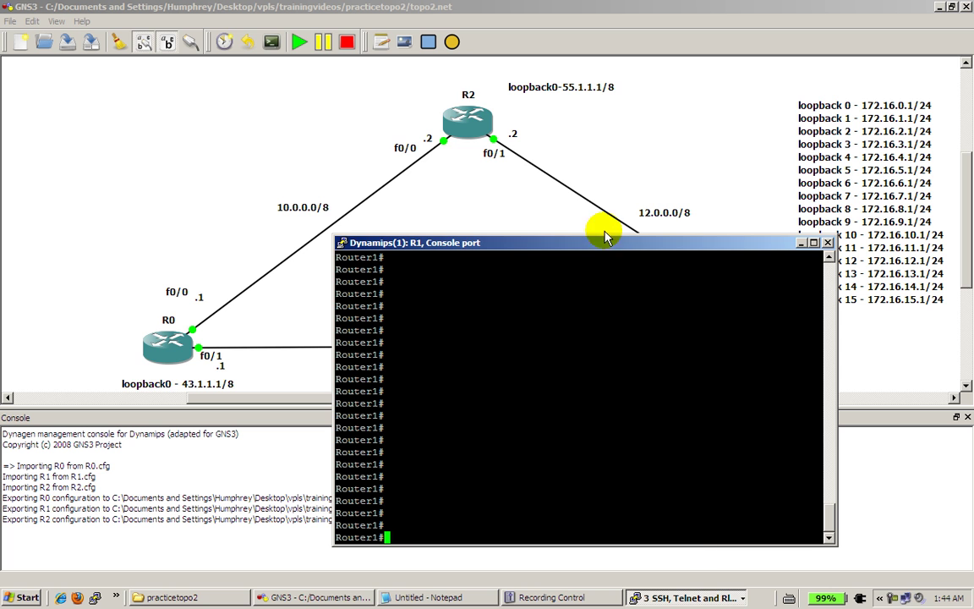
left_click_drag(609, 244, 404, 68)
Step: Start OSPF process 1 on R1 and advertise 11.0.0.0 0.255.255.255 in area 0
type("conf t")
key("Return")
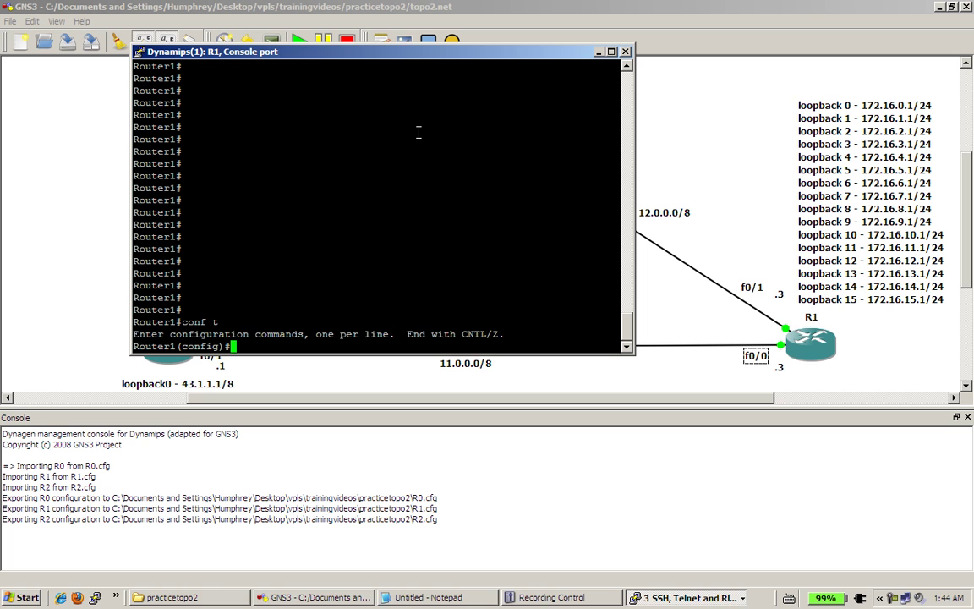
type("router ospf 1")
key("Return")
type("network ")
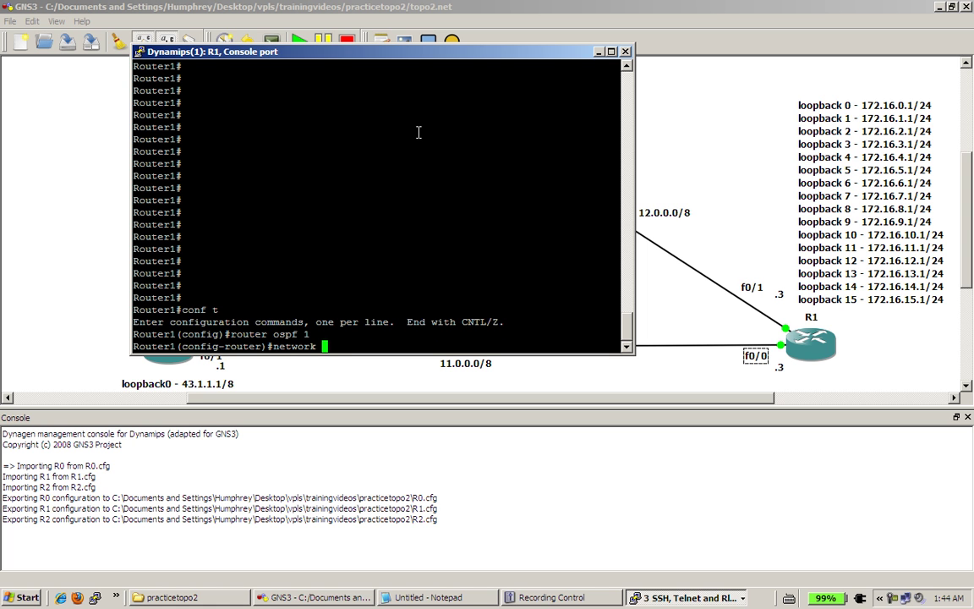
type("11.0.0.0 0.255.255.255 ")
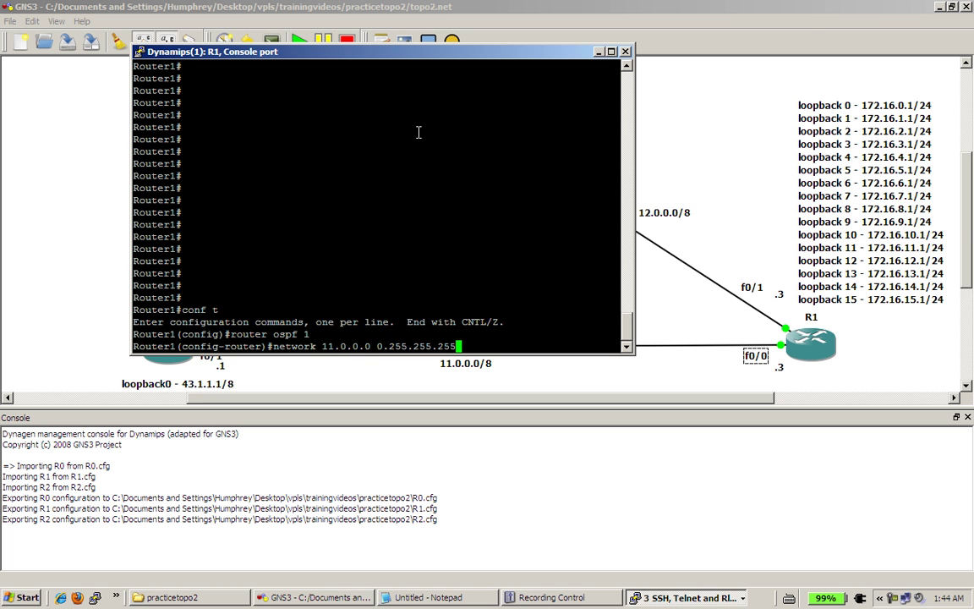
type("area 0")
key("Return")
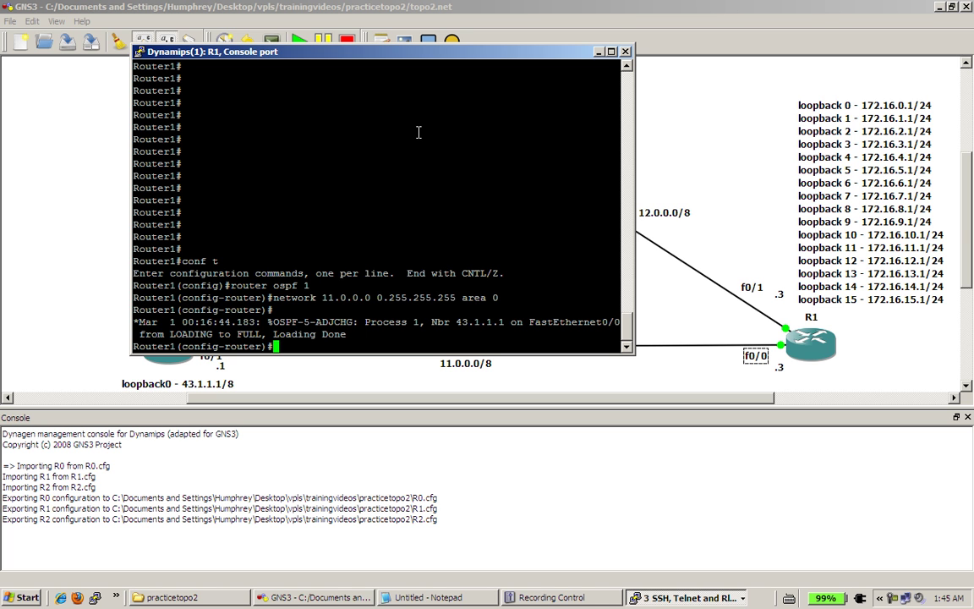
Step: Add 12.0.0.0 0.255.255.255 and 172.16.0.0 0.0.255.255 to area 0, then exit configuration
type("network 12.0.0.0 0.255")
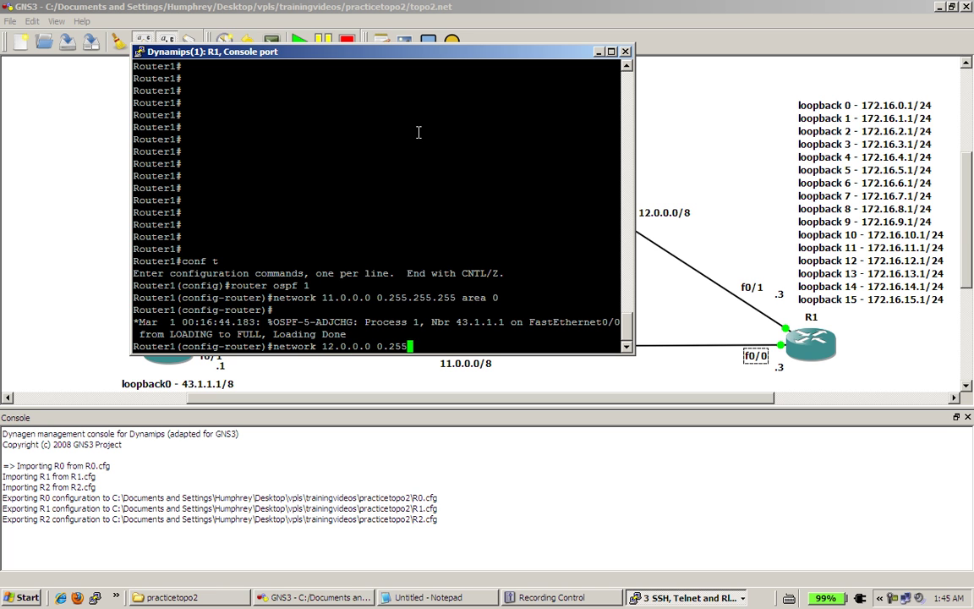
type(".255.255 area 0")
key("Return")
type("network")
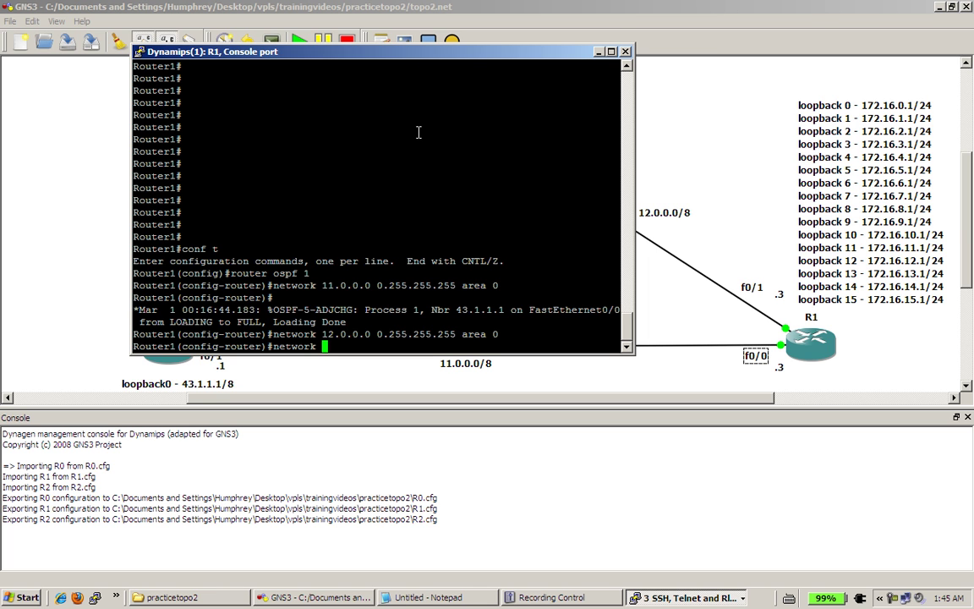
type("172.16.0.0 0.0.255")
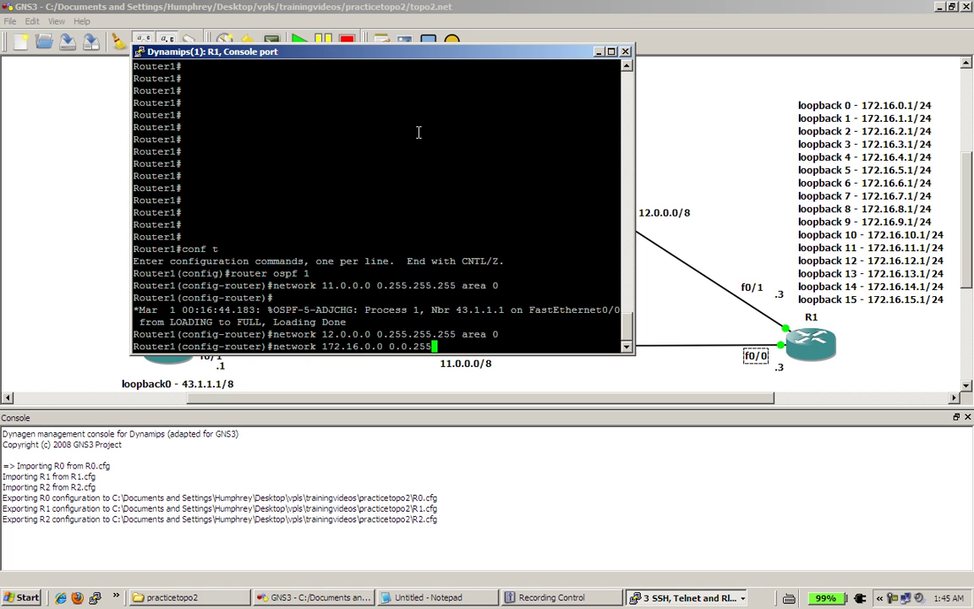
type(".255 area 0")
key("Return")
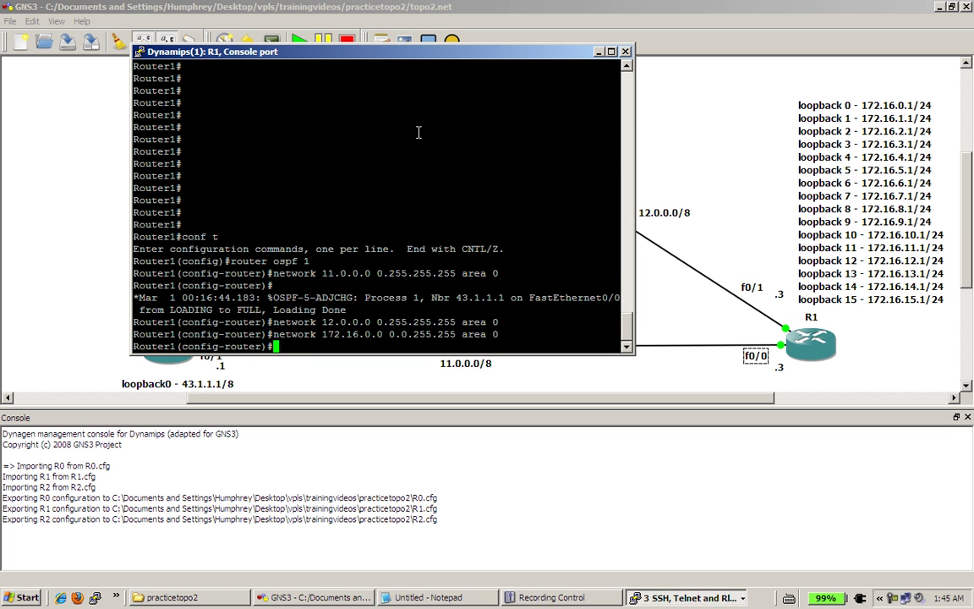
type("exit")
key("Return")
type("exit")
key("Return")
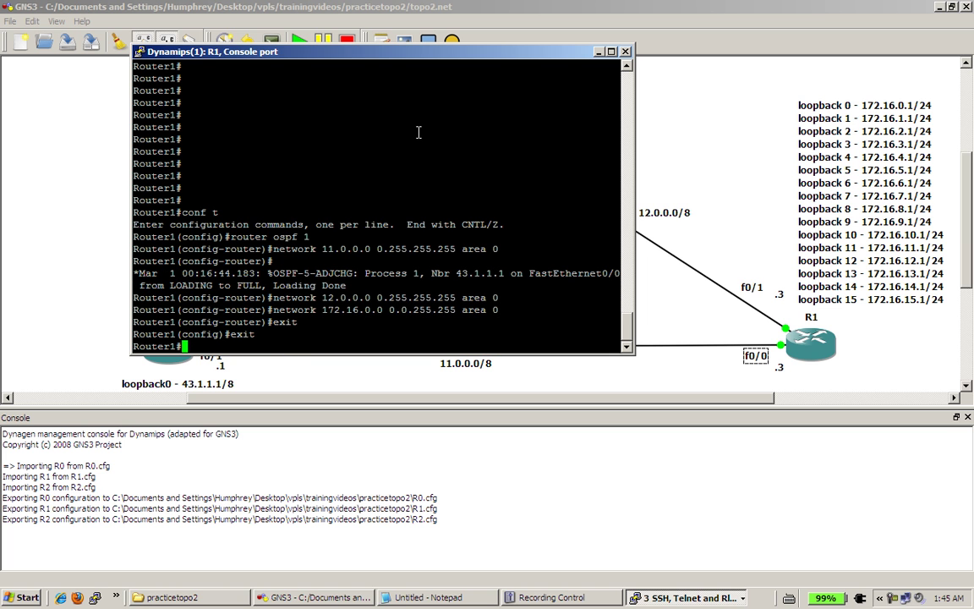
Step: Minimize R1's console and bring R2's console forward, moving it aside
left_click(592, 42)
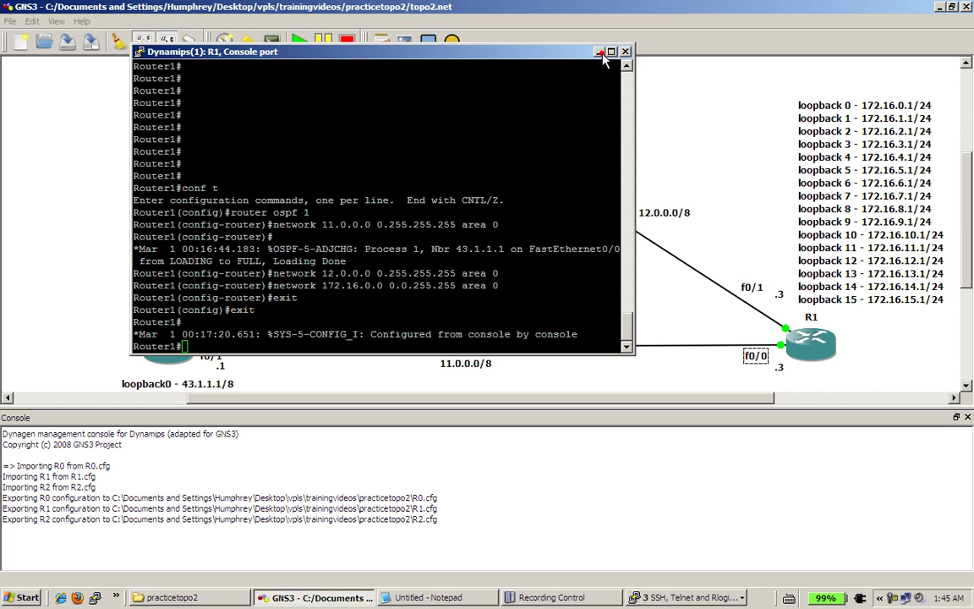
left_click(598, 52)
left_click(667, 597)
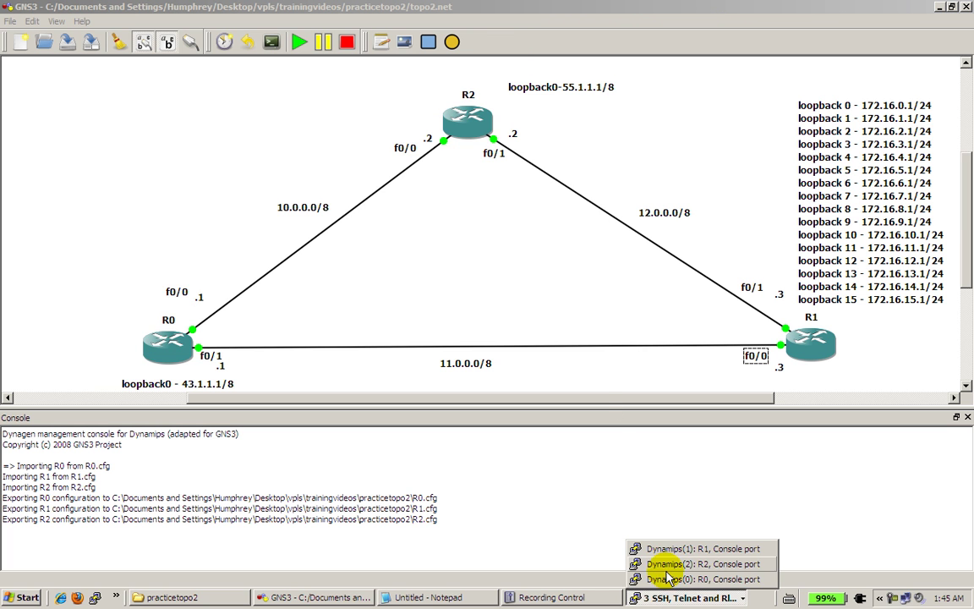
left_click(667, 565)
left_click_drag(391, 112, 545, 242)
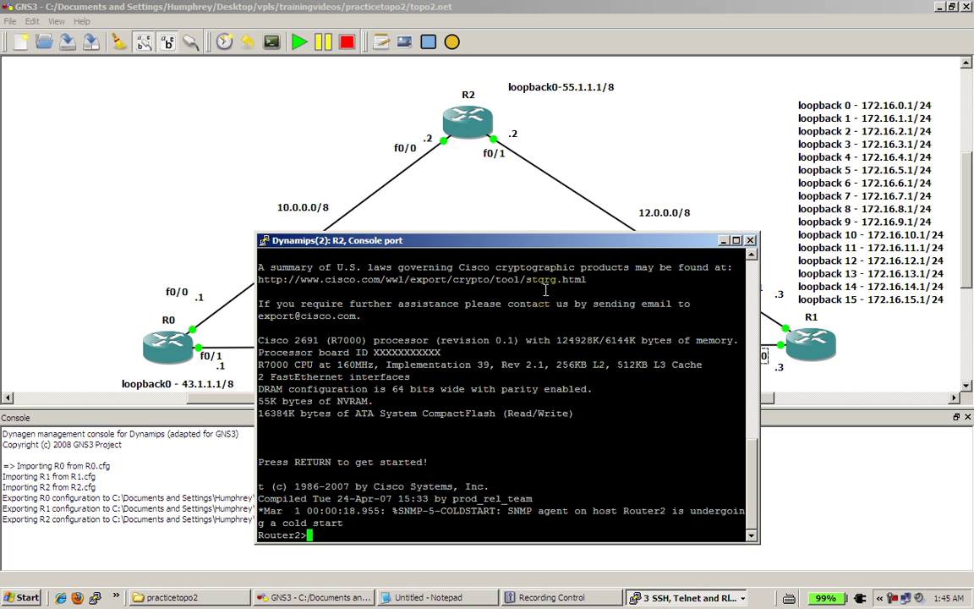
Step: On R2, enable, start OSPF process 1 and advertise 10.0.0.0 0.255.255.255 in area 0
type("enable")
key("Return")
type("conf t")
key("Return")
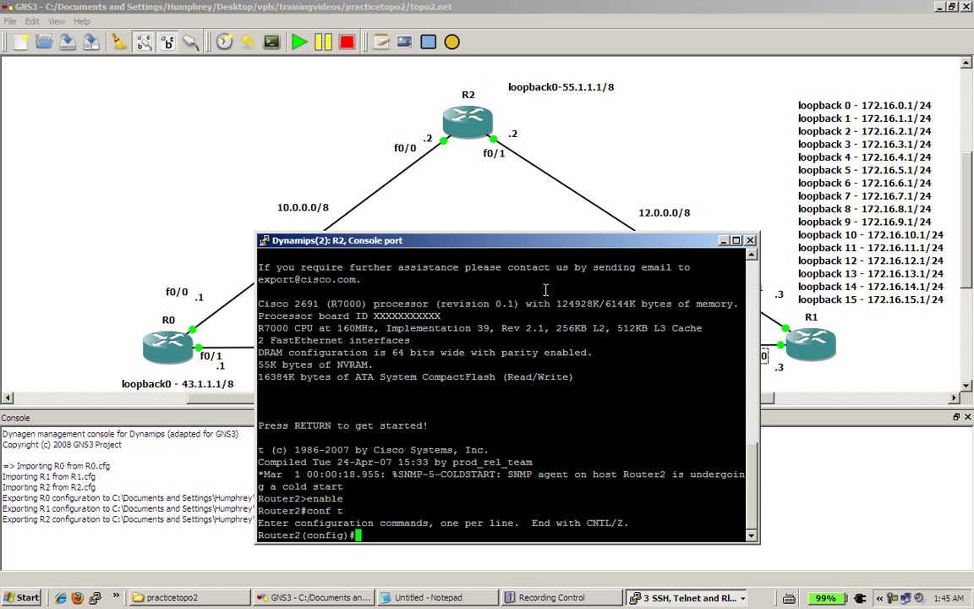
type("router ospf 1")
key("Return")
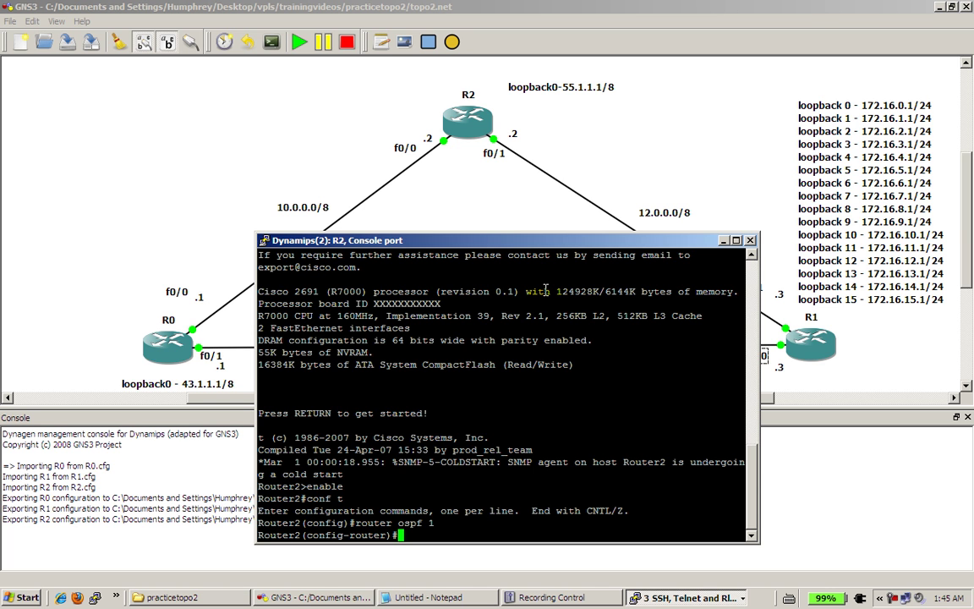
type("network 10.0.0.0 ")
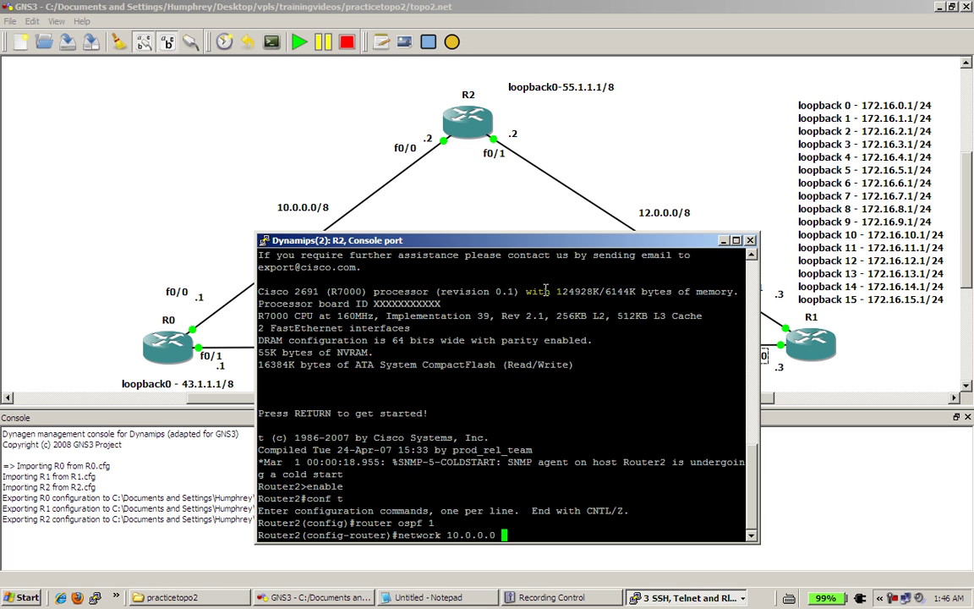
type("0.255.255.255 area 0")
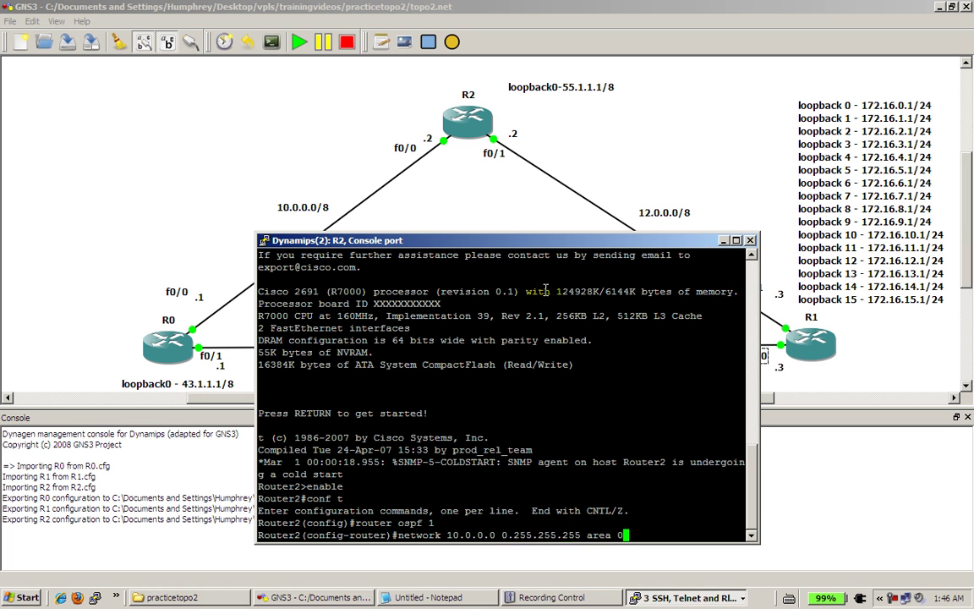
key("Return")
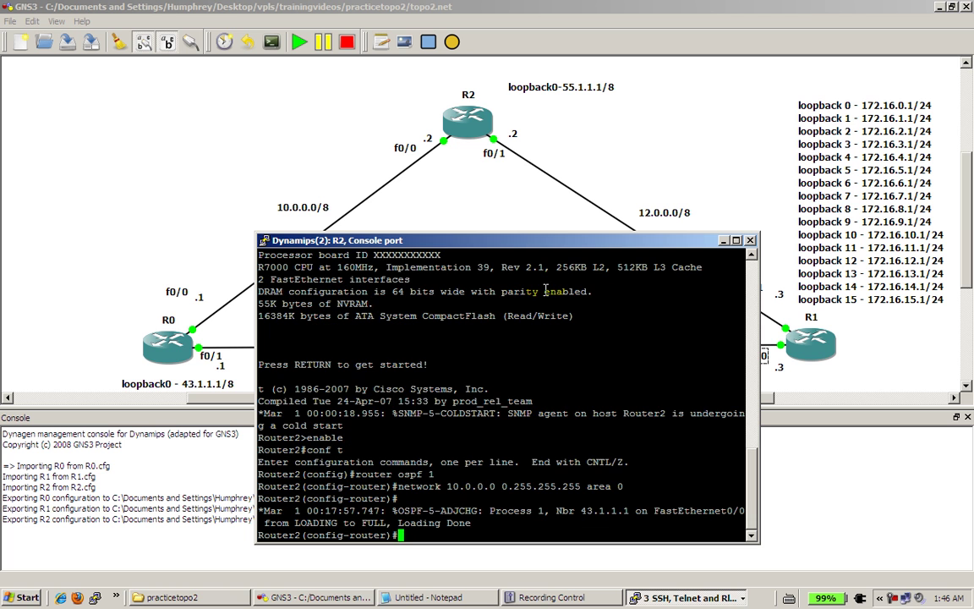
Step: Add 12.0.0.0 and 55.0.0.0 with wildcard 0.255.255.255 to area 0, then exit configuration
type("network 11")
key("BackSpace")
type("2.0.0.0 0.255.255.255 area 0")
key("Return")
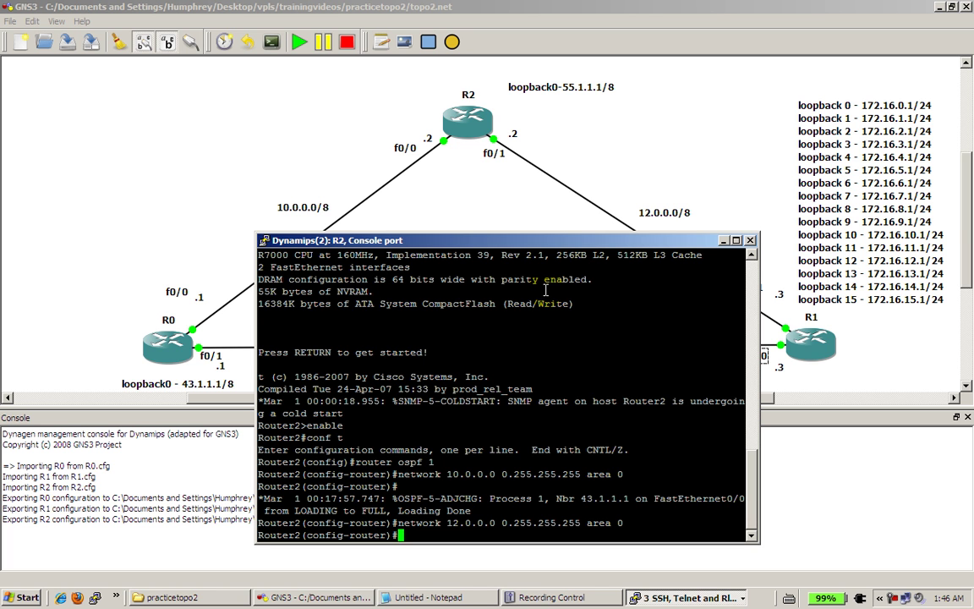
type("network")
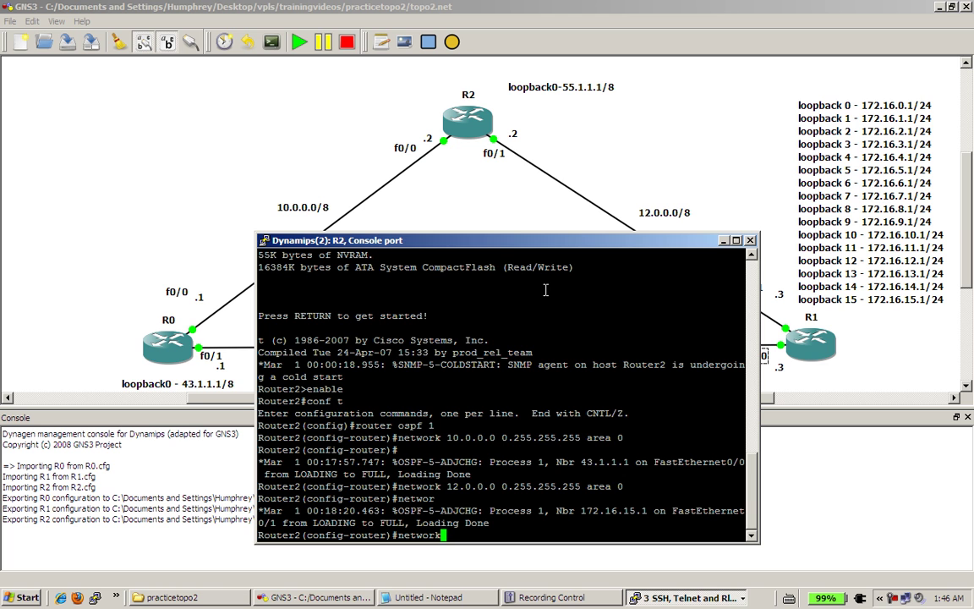
type(" 55.0.0.0 0.255.255.255 area 0")
key("Return")
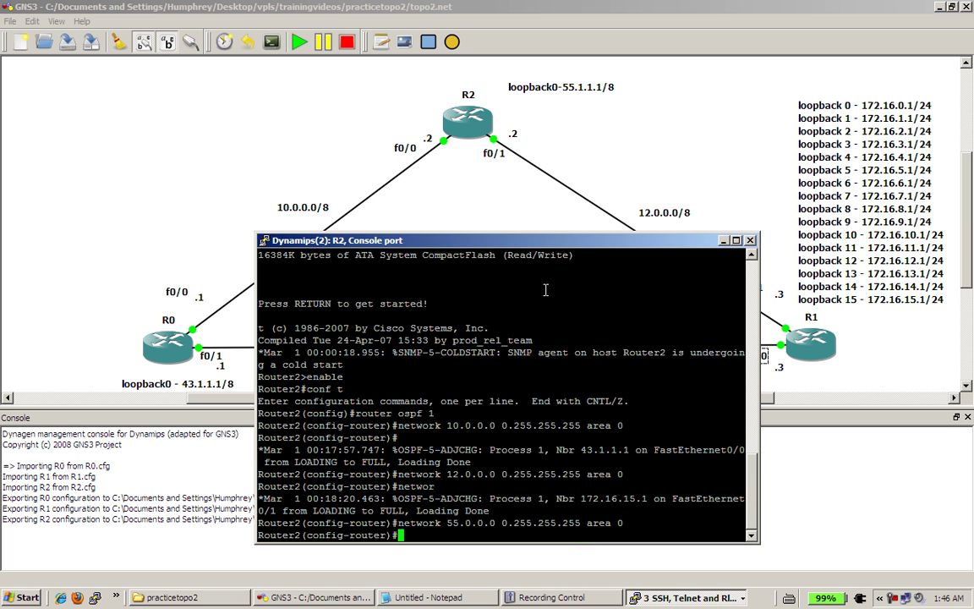
type("exit")
key("Return")
type("exit")
key("Return")
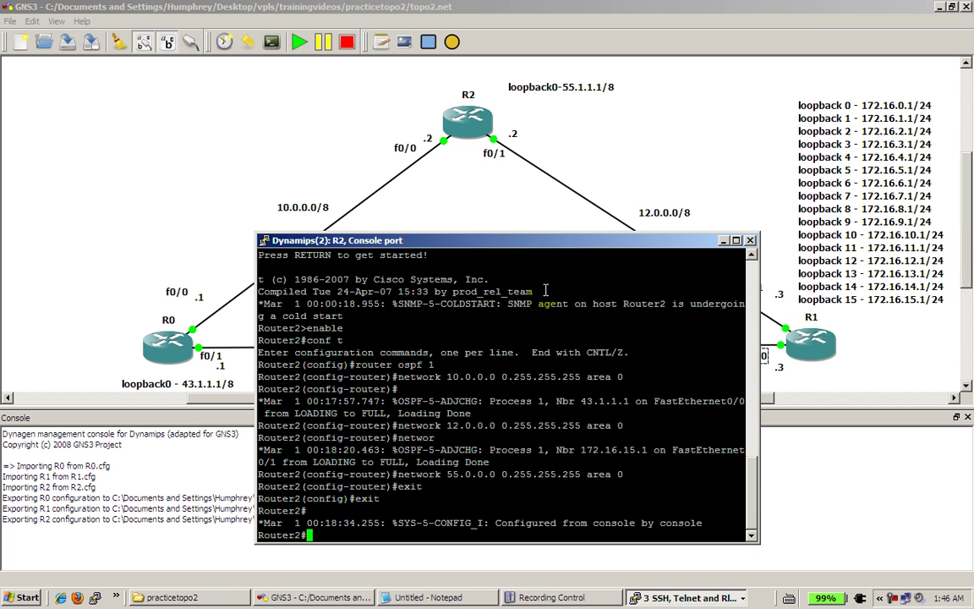